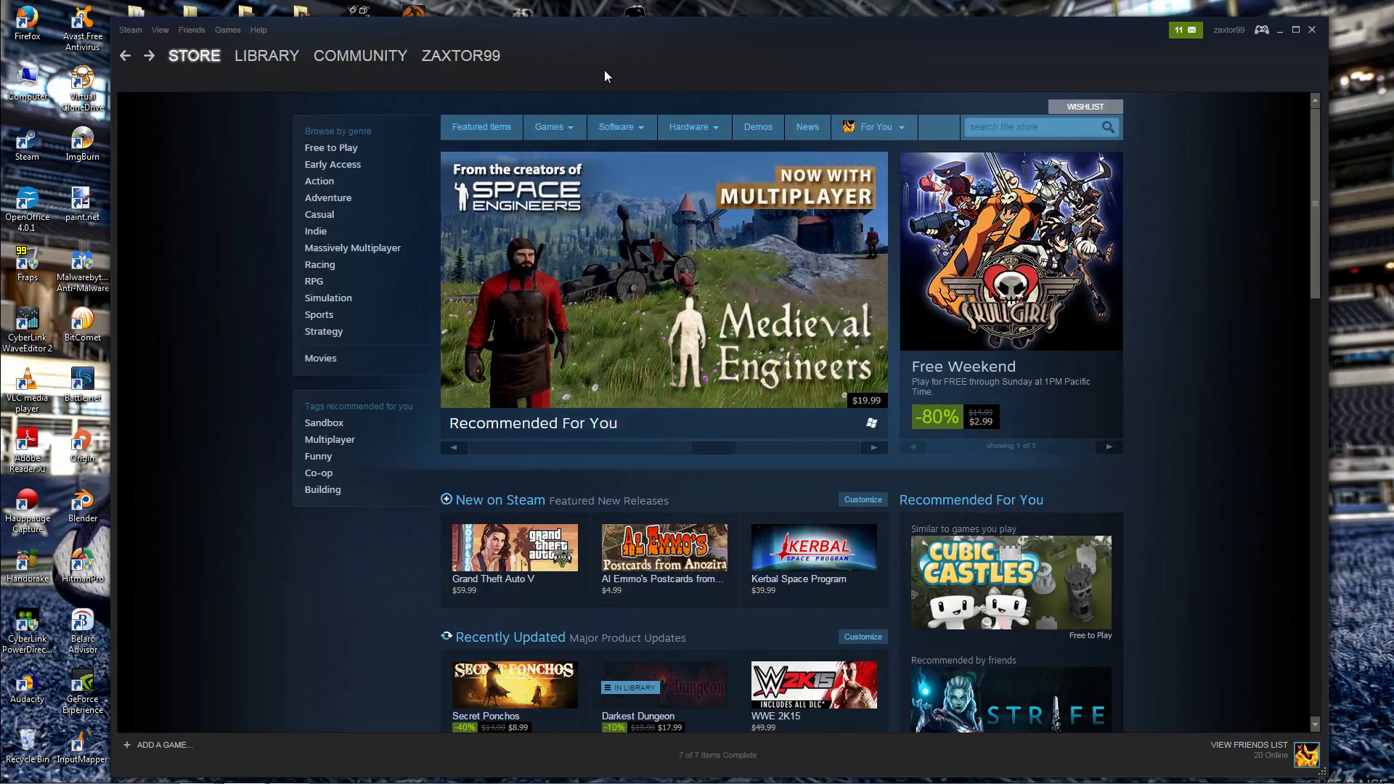
- Maximize the Steam window and open Steam Support from the Help menu
{"action": "left_click", "coordinate": [1297, 30]}
{"action": "mouse_move", "coordinate": [359, 56]}
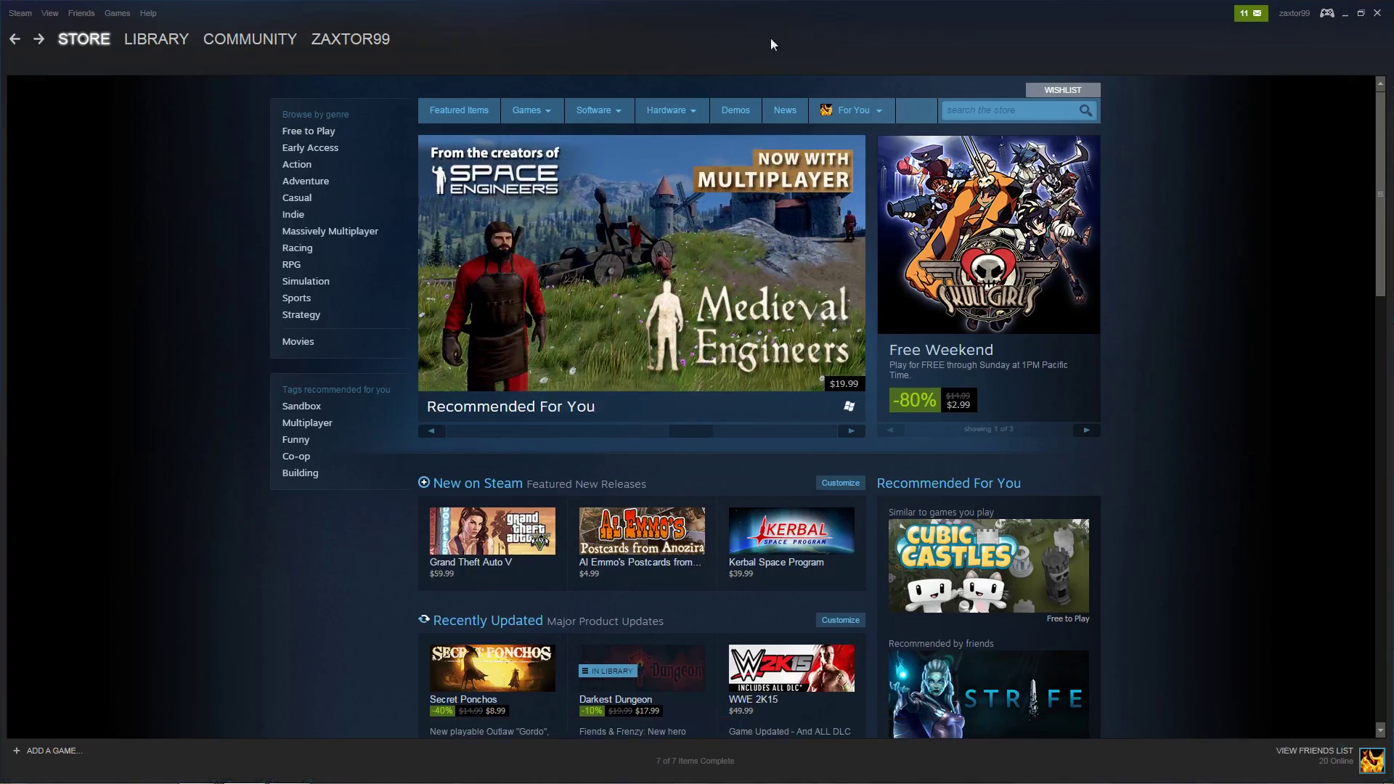
{"action": "left_click", "coordinate": [149, 14]}
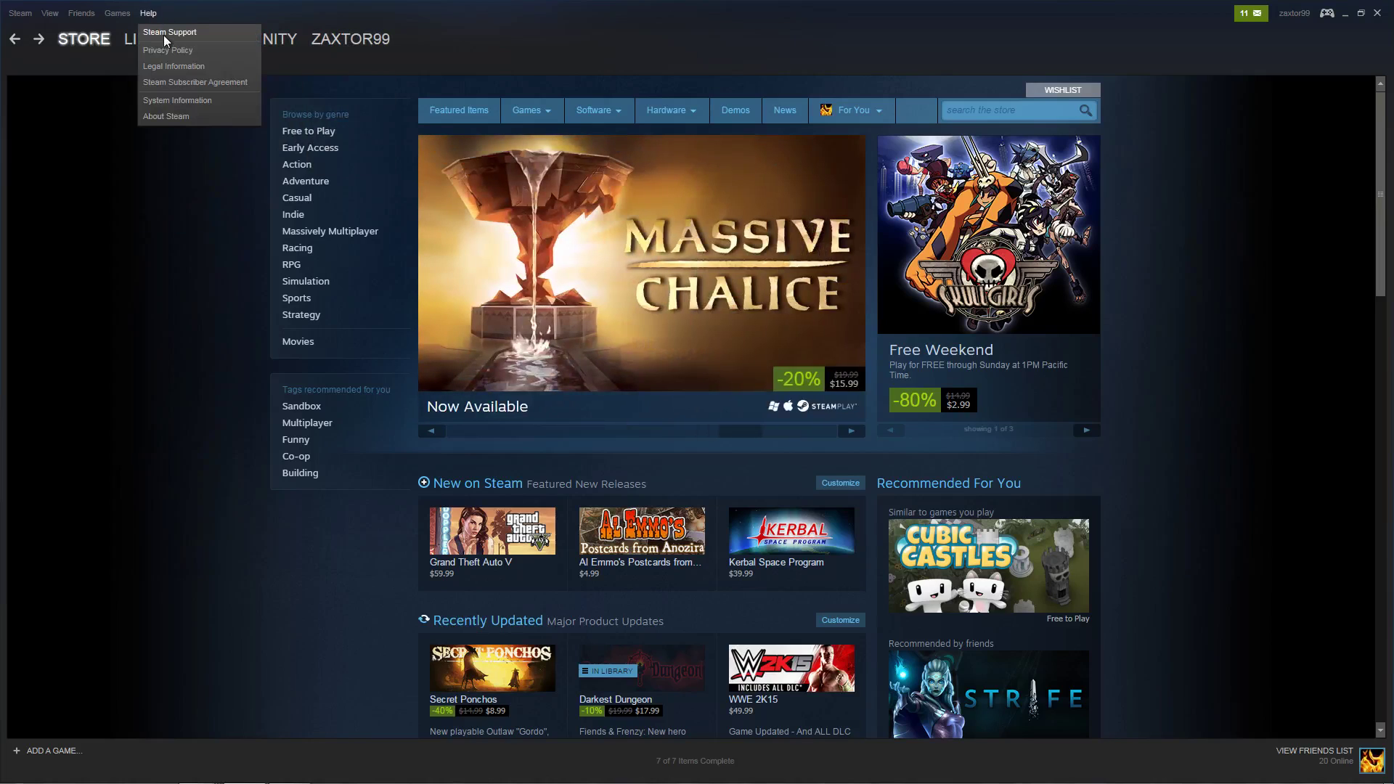
{"action": "left_click", "coordinate": [164, 35]}
{"action": "mouse_move", "coordinate": [156, 39]}
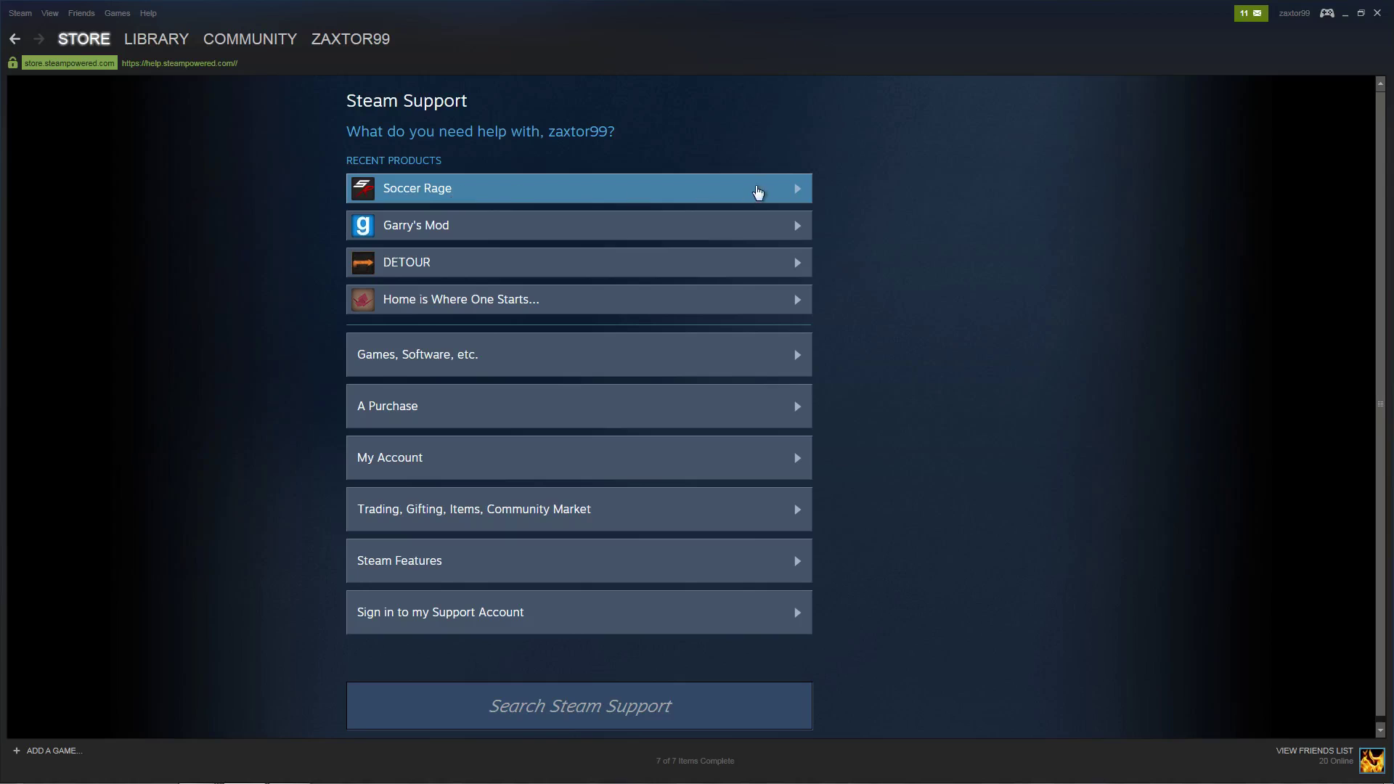
- Open the Soccer Rage $9.74 refund form, citing 'It's not what I expected'
{"action": "left_click", "coordinate": [796, 194]}
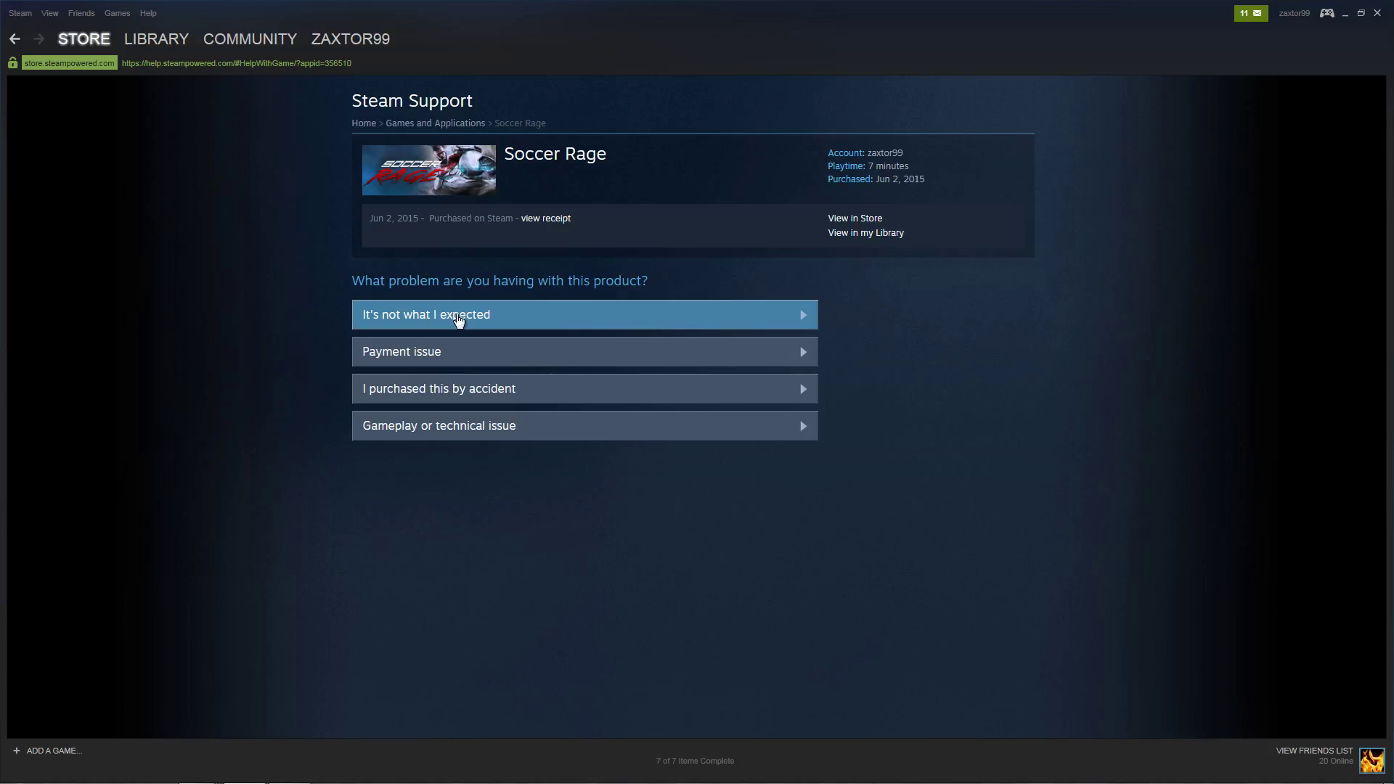
{"action": "left_click", "coordinate": [458, 319]}
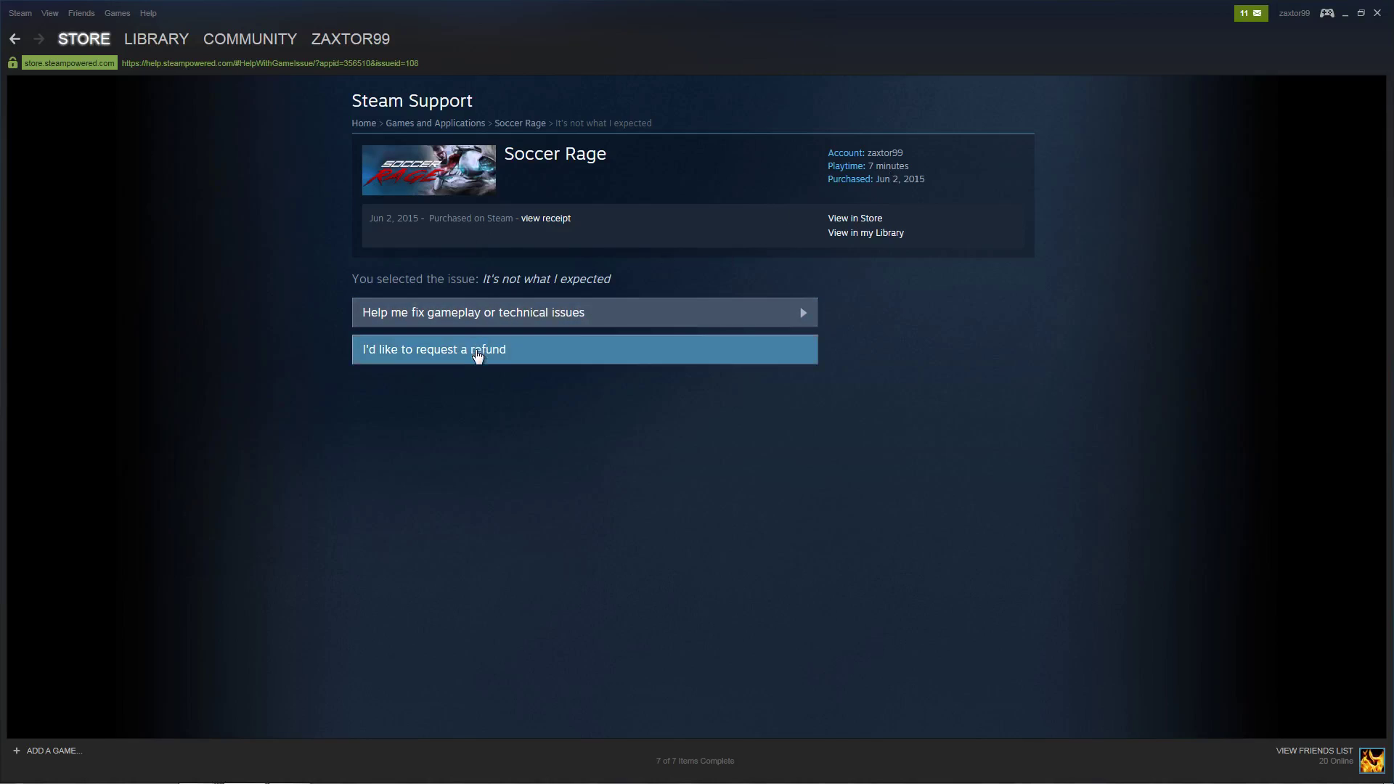
{"action": "left_click", "coordinate": [477, 351]}
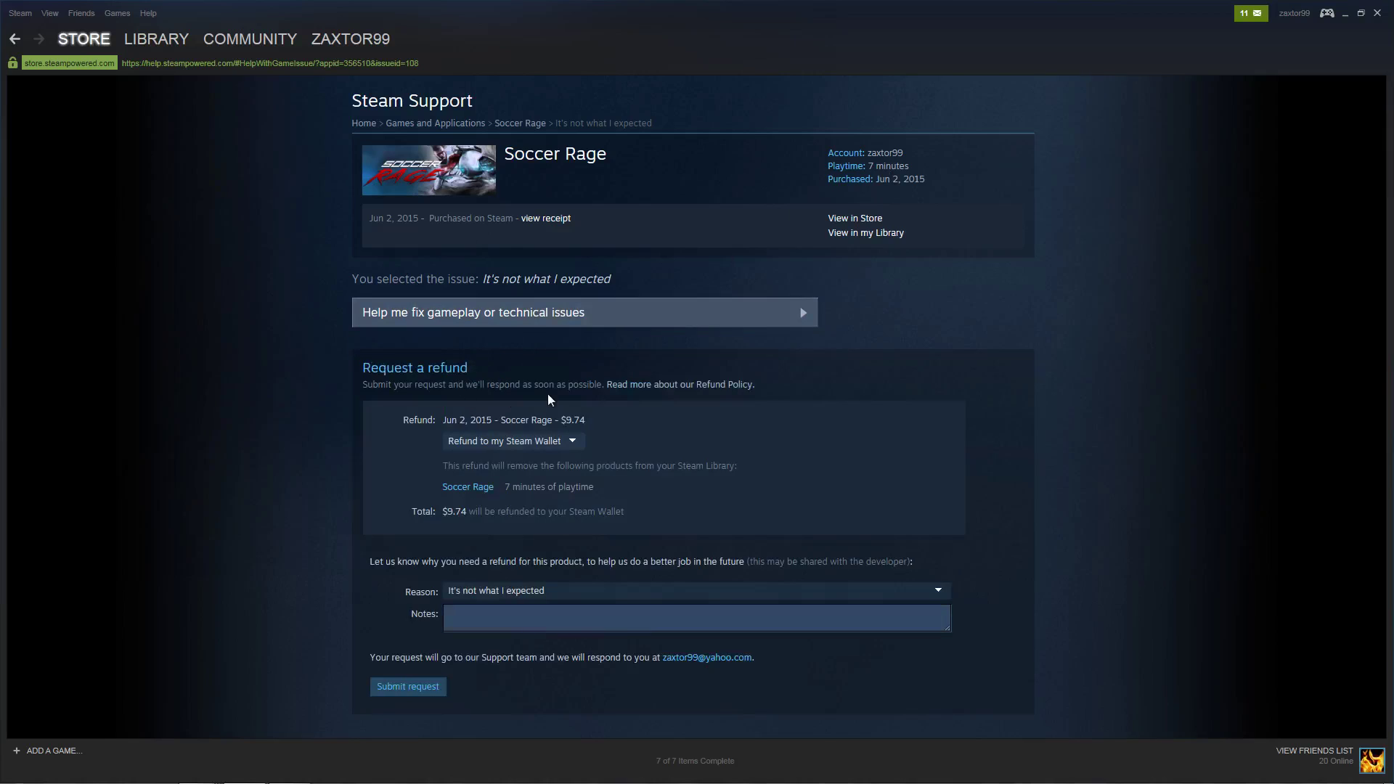
- Choose 'Refund to my Steam Wallet' as the refund method and submit the Soccer Rage request
{"action": "left_click", "coordinate": [557, 449]}
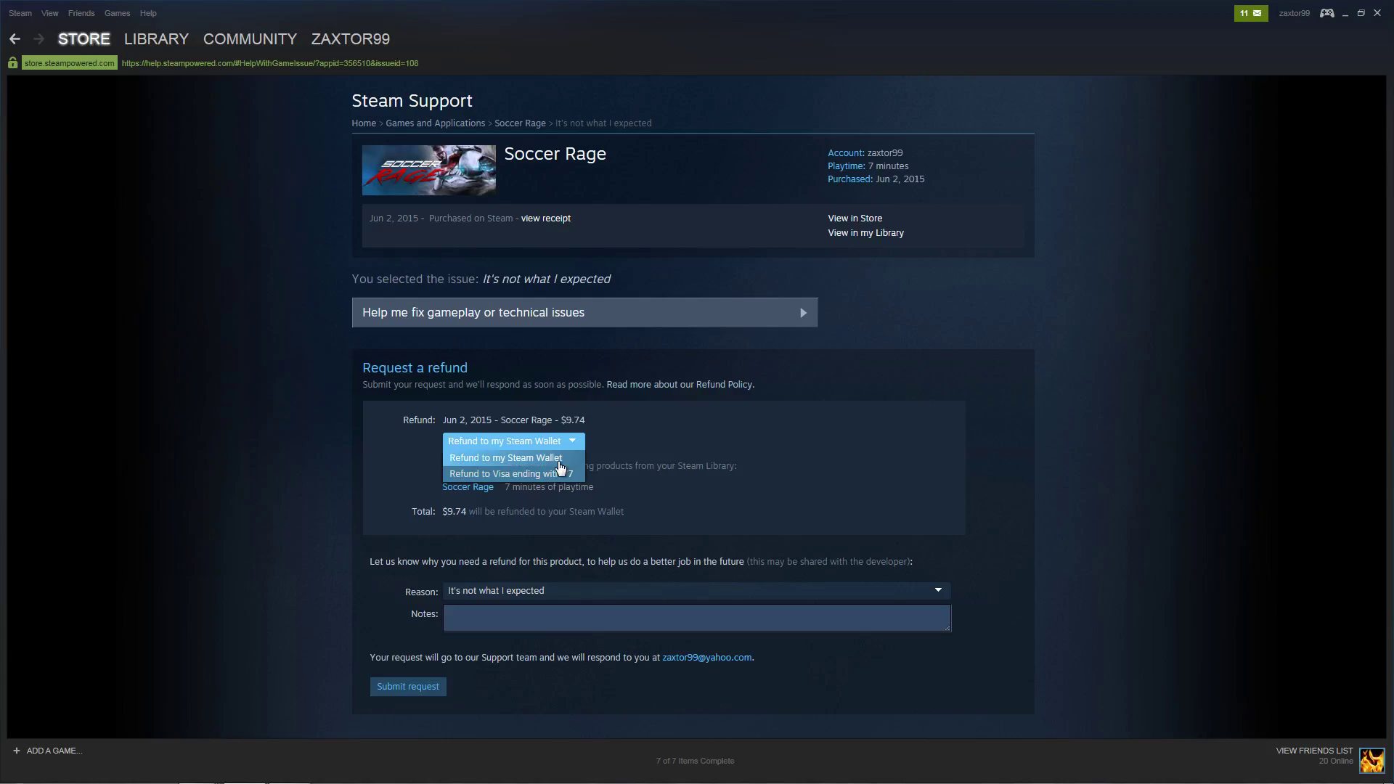
{"action": "left_click", "coordinate": [561, 460]}
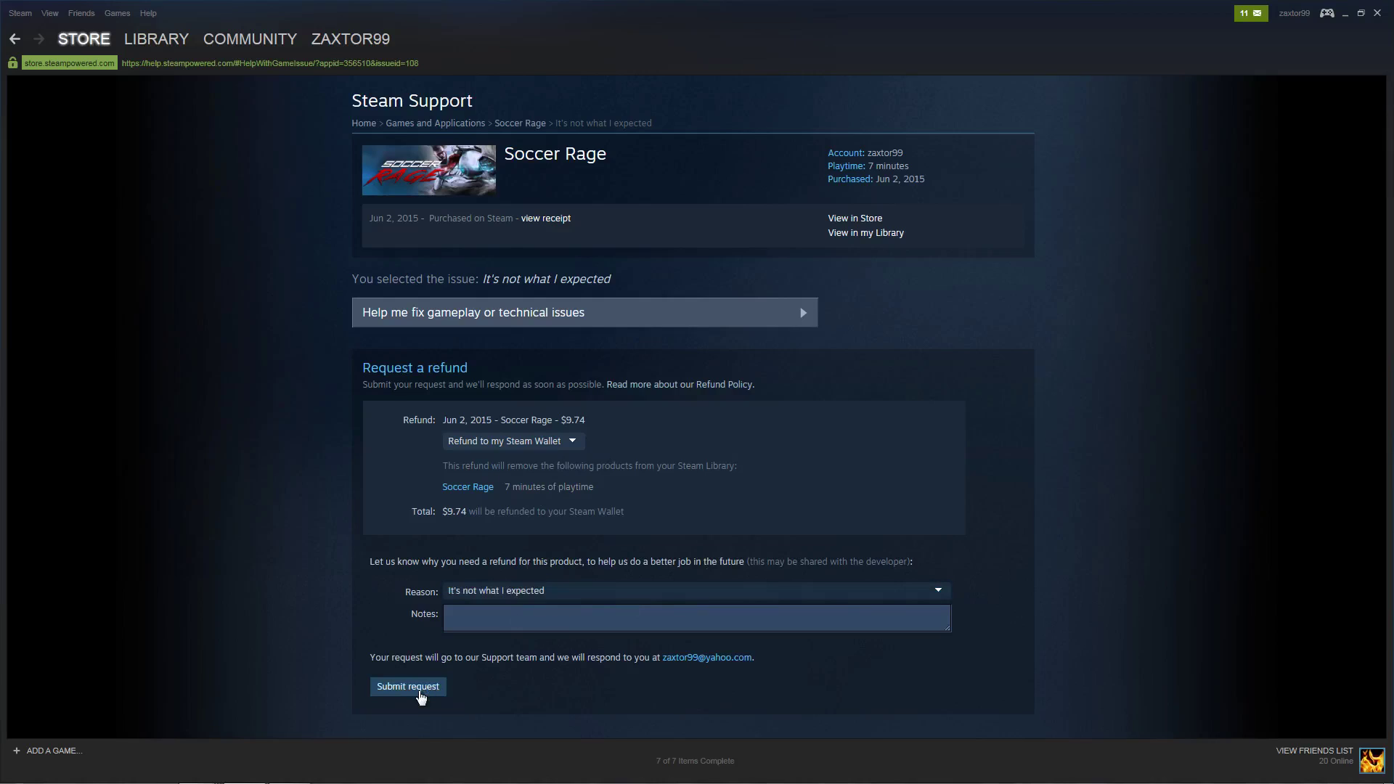
{"action": "left_click", "coordinate": [421, 692]}
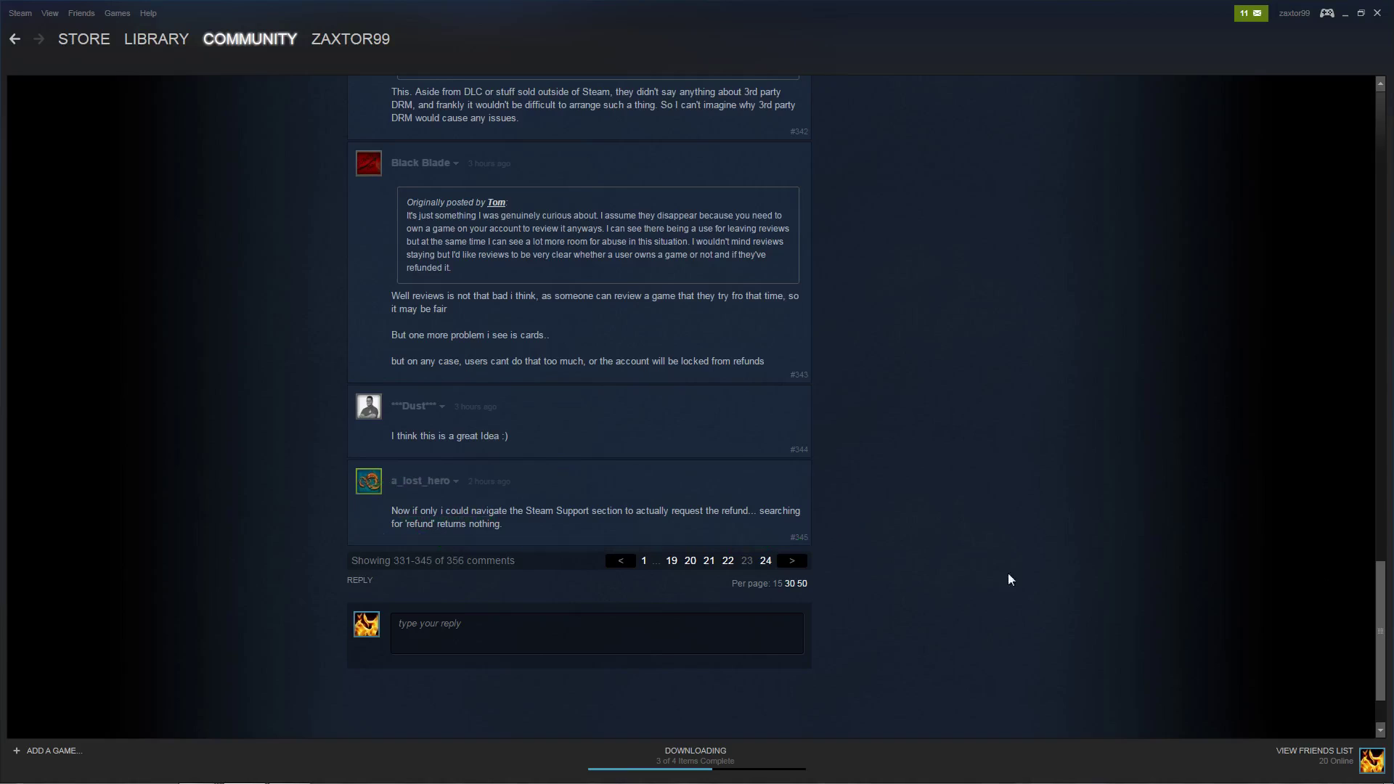
- Jump to page 24, the final page of the discussion's comments
{"action": "left_click", "coordinate": [767, 562]}
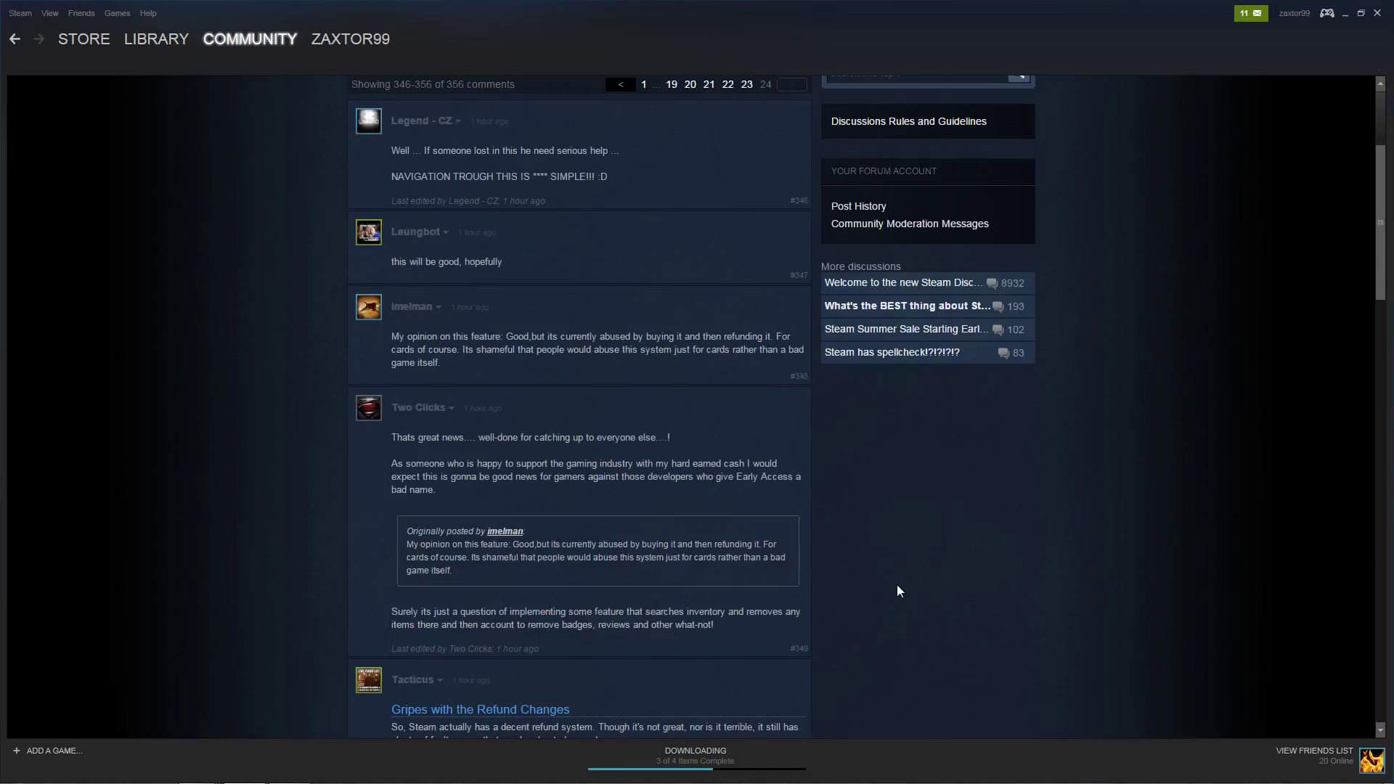
{"action": "scroll", "coordinate": [896, 585], "scroll_direction": "up", "scroll_amount": 2}
{"action": "scroll", "coordinate": [896, 585], "scroll_direction": "down", "scroll_amount": 2}
{"action": "scroll", "coordinate": [896, 585], "scroll_direction": "down", "scroll_amount": 2}
{"action": "scroll", "coordinate": [896, 585], "scroll_direction": "down", "scroll_amount": 3}
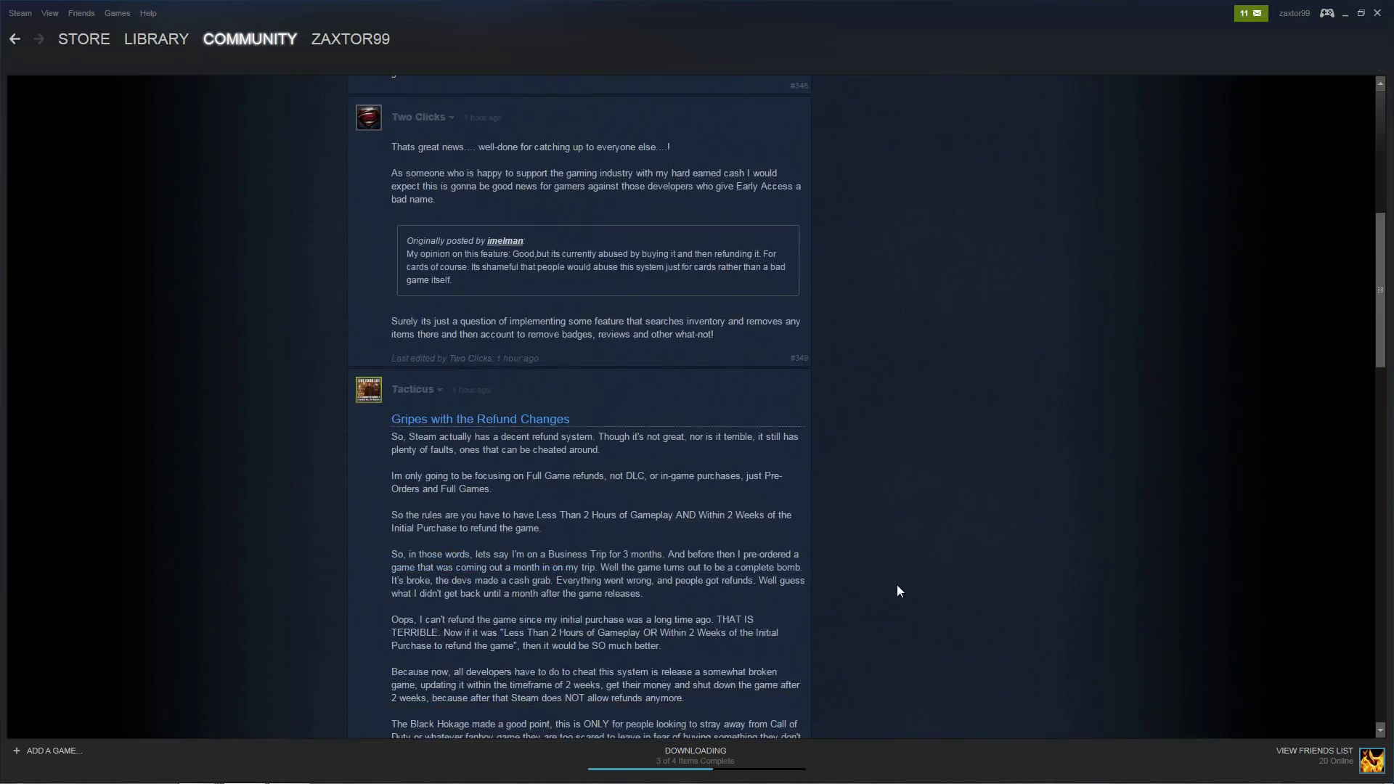
{"action": "scroll", "coordinate": [896, 585], "scroll_direction": "down", "scroll_amount": 3}
{"action": "scroll", "coordinate": [895, 585], "scroll_direction": "down", "scroll_amount": 3}
{"action": "scroll", "coordinate": [897, 585], "scroll_direction": "down", "scroll_amount": 3}
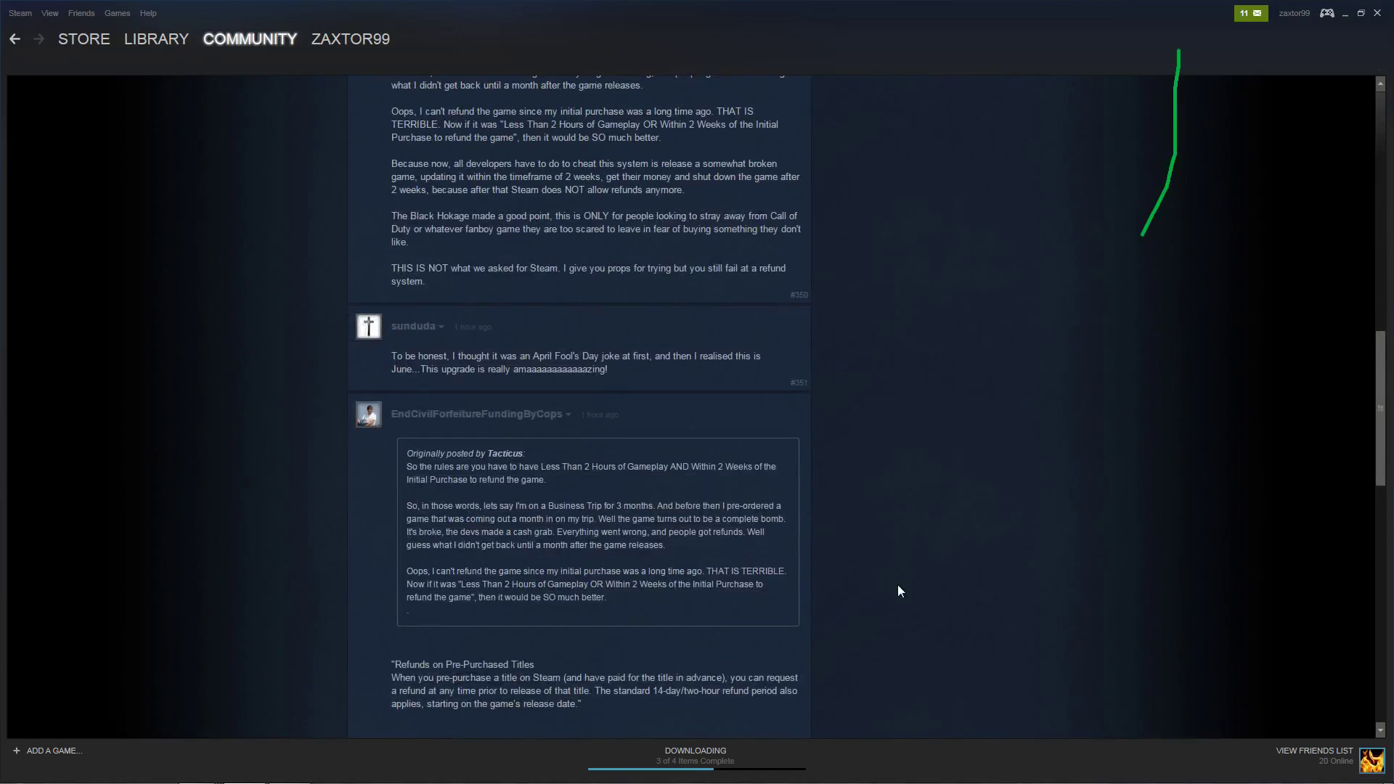
{"action": "scroll", "coordinate": [897, 584], "scroll_direction": "down", "scroll_amount": 3}
{"action": "scroll", "coordinate": [898, 584], "scroll_direction": "down", "scroll_amount": 3}
{"action": "scroll", "coordinate": [897, 585], "scroll_direction": "down", "scroll_amount": 3}
{"action": "scroll", "coordinate": [897, 585], "scroll_direction": "down", "scroll_amount": 3}
{"action": "scroll", "coordinate": [897, 585], "scroll_direction": "down", "scroll_amount": 2}
{"action": "scroll", "coordinate": [897, 585], "scroll_direction": "down", "scroll_amount": 2}
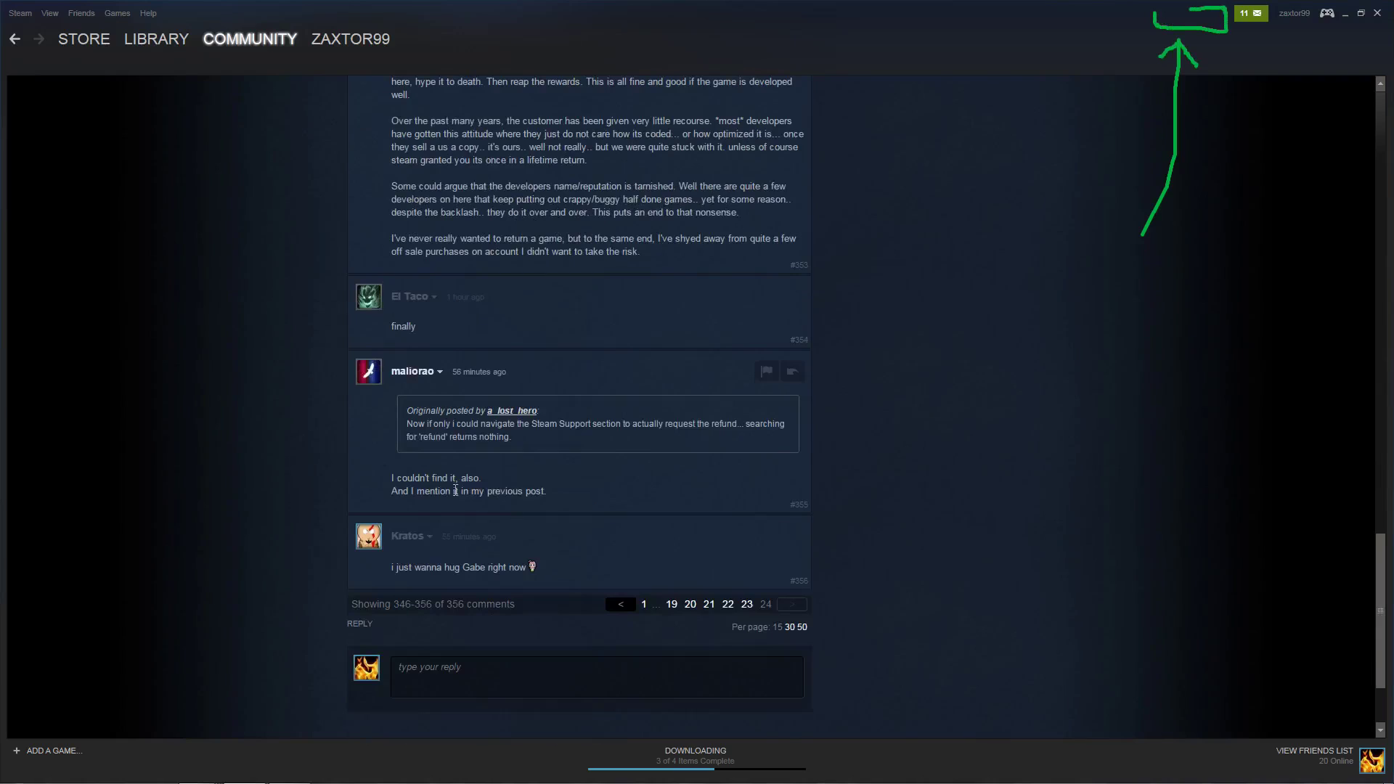
{"action": "left_click_drag", "start_coordinate": [390, 476], "coordinate": [497, 478]}
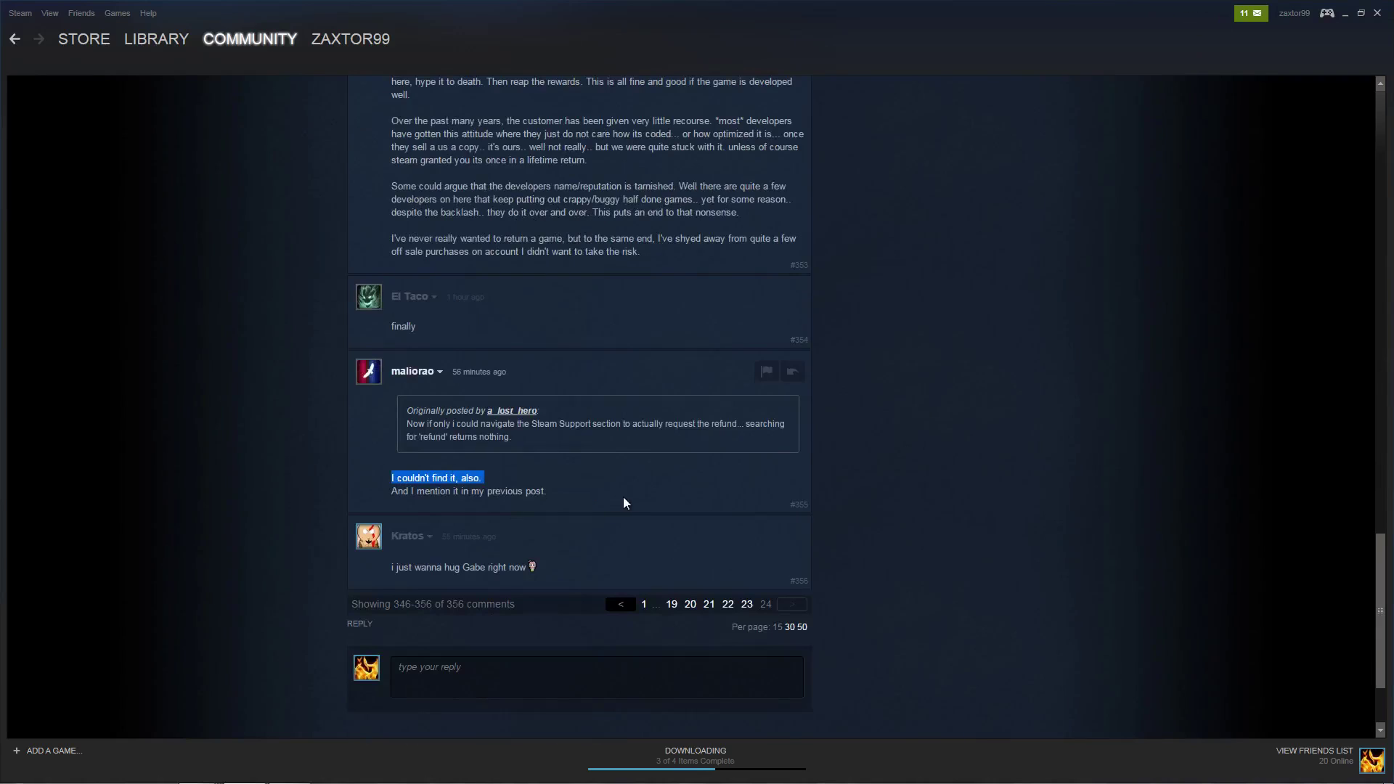
{"action": "left_click", "coordinate": [623, 497]}
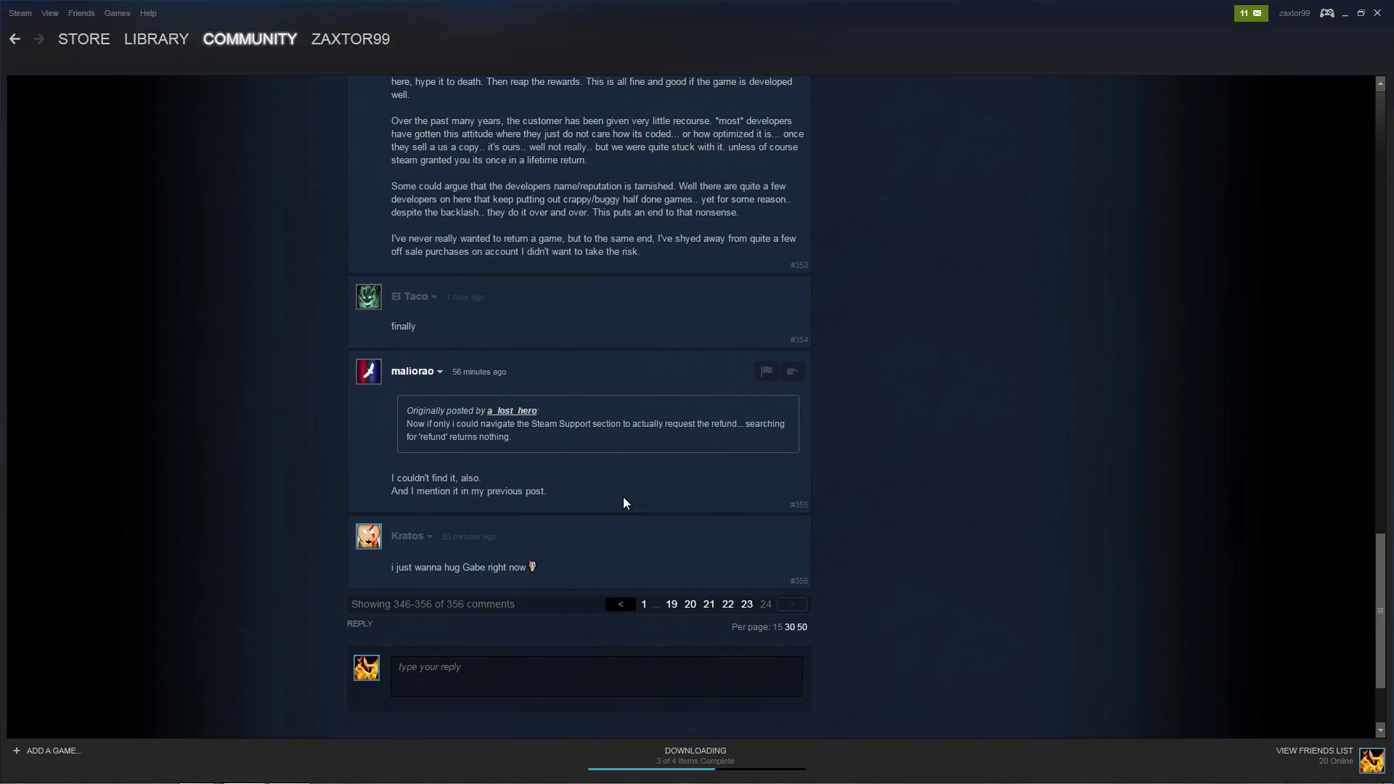